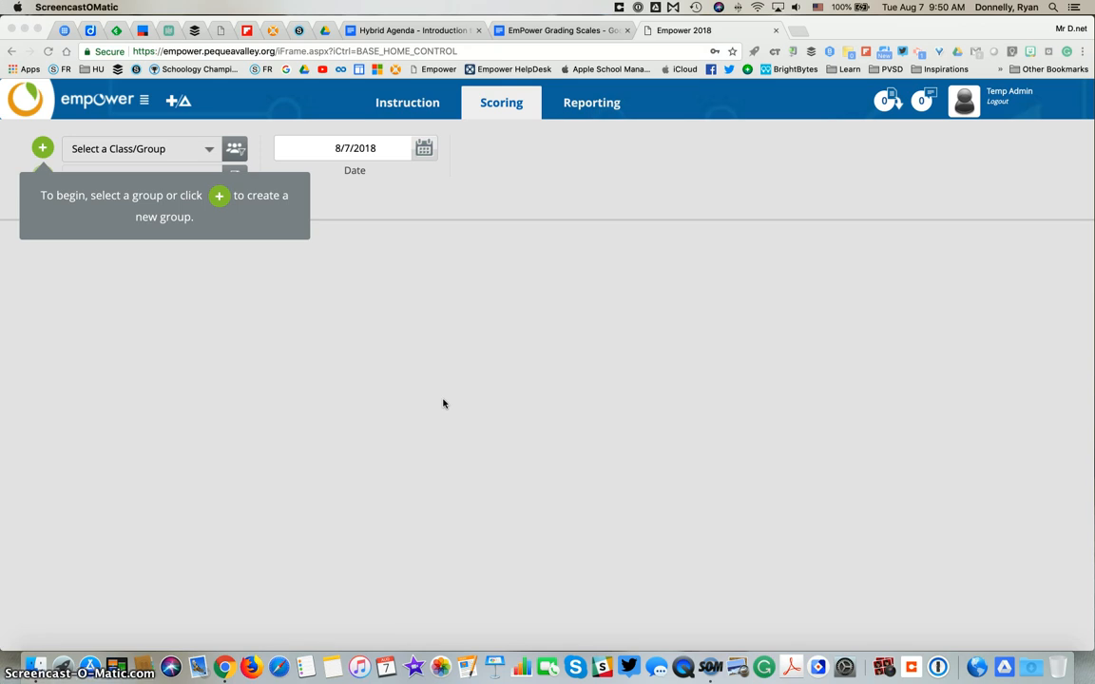
Start a new group and name it "ELA phonemic awareness group".
left_click(42, 147)
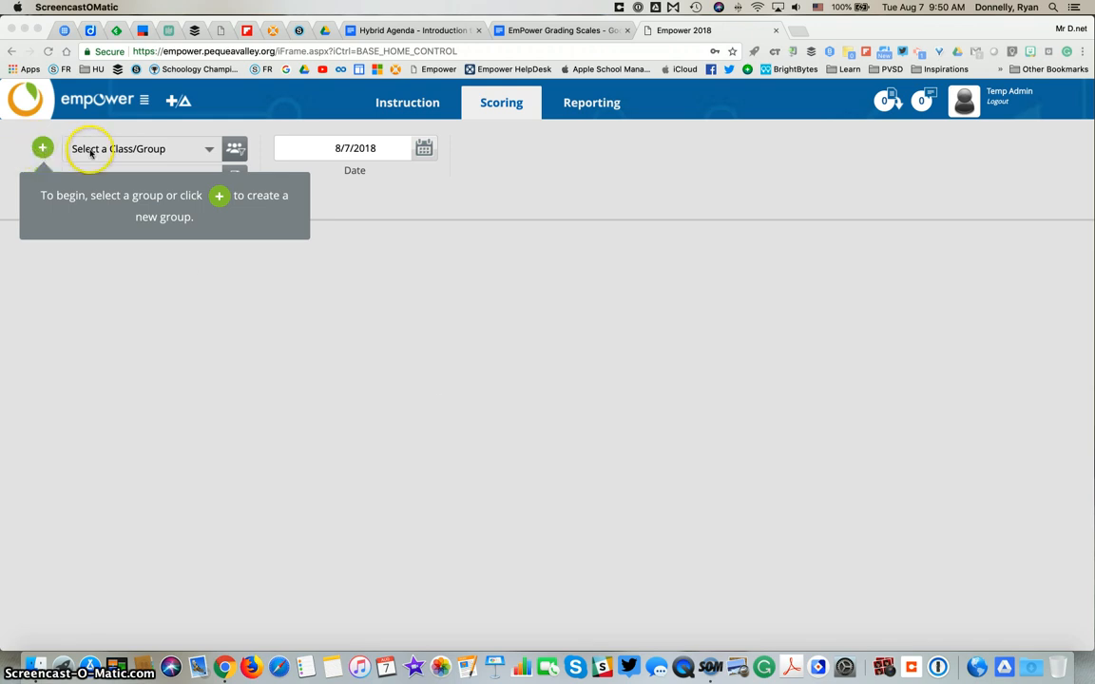
left_click(42, 147)
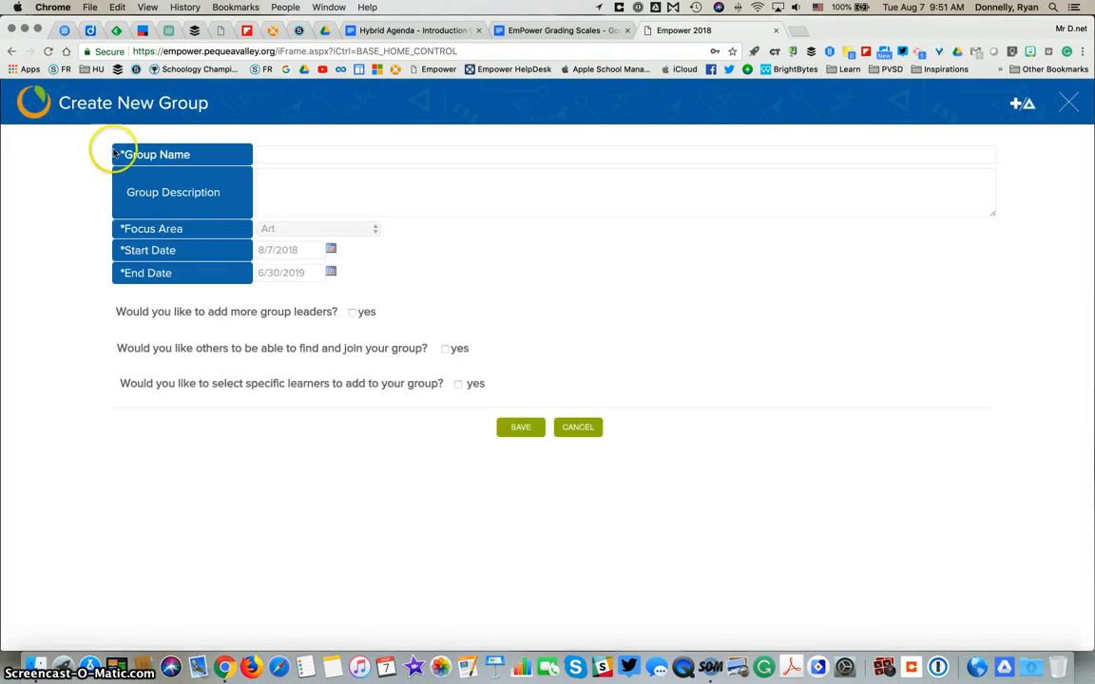
left_click(295, 152)
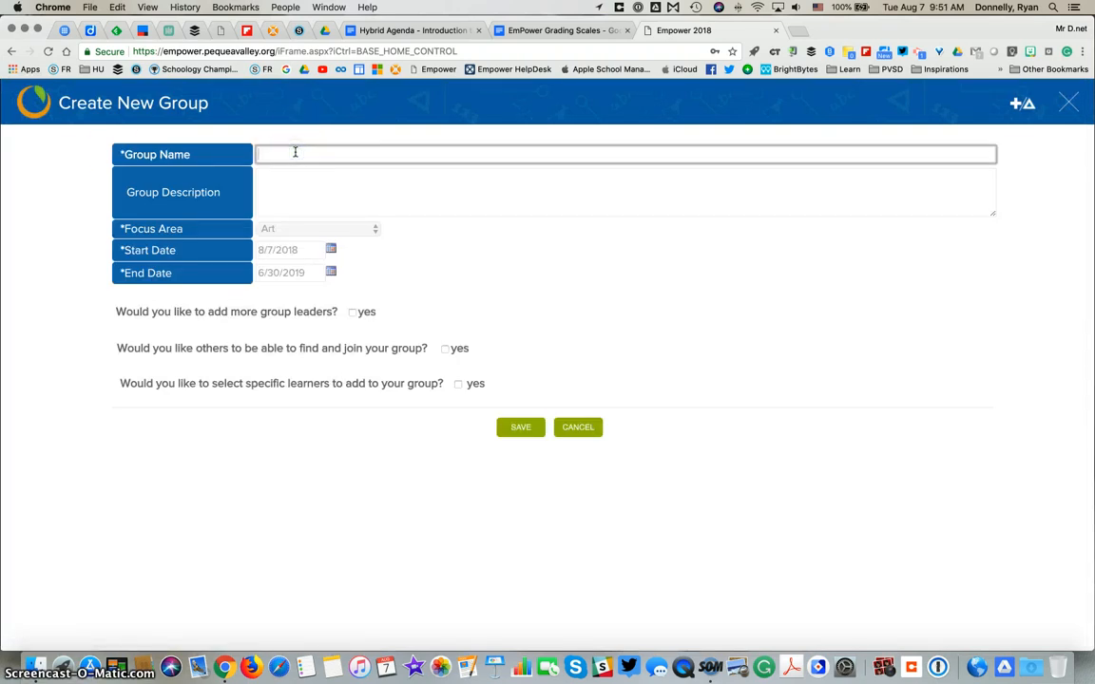
type("ELA ")
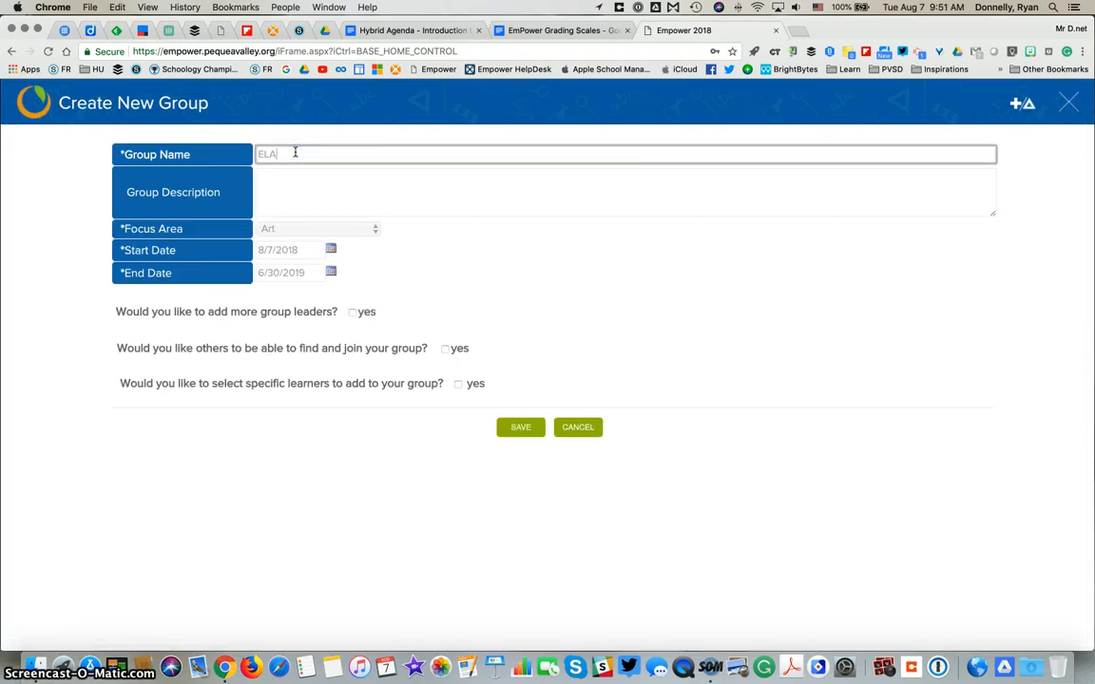
type("phonemic awareness group")
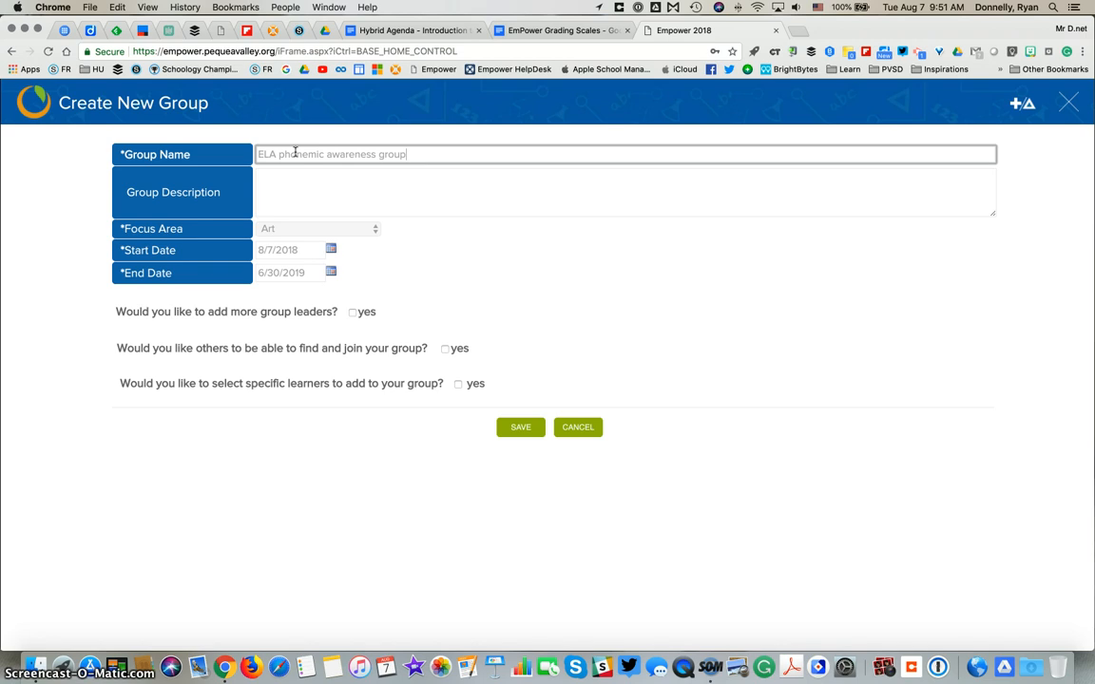
Enter "Bluebirds" as the group description.
left_click(305, 177)
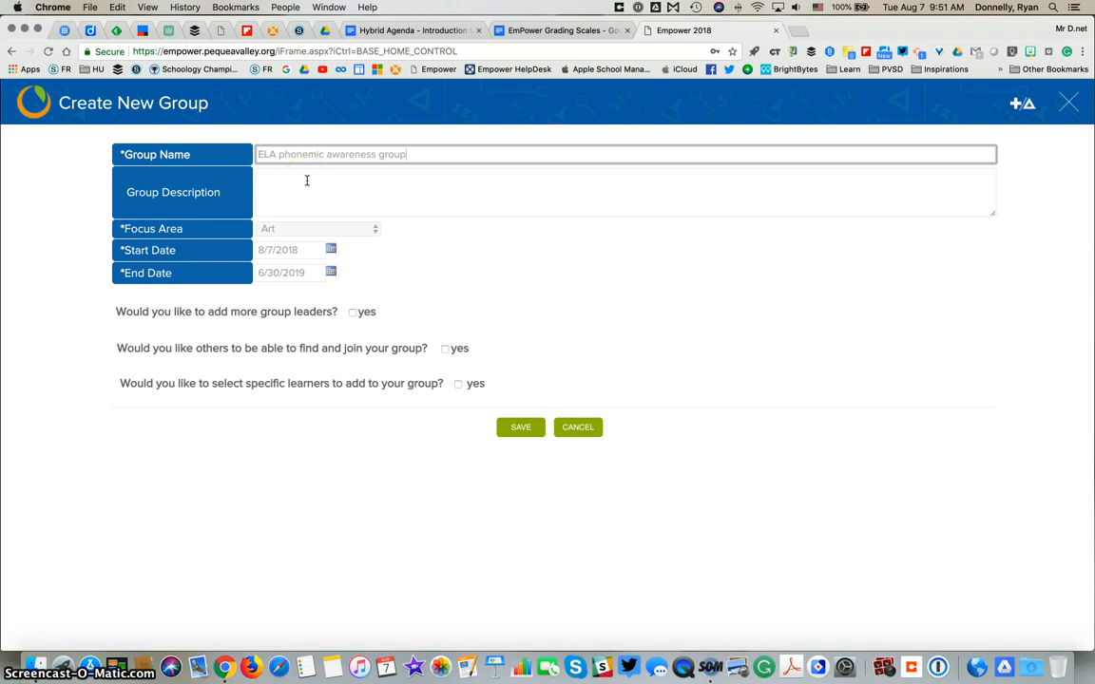
left_click(316, 193)
left_click(328, 194)
type("Blue")
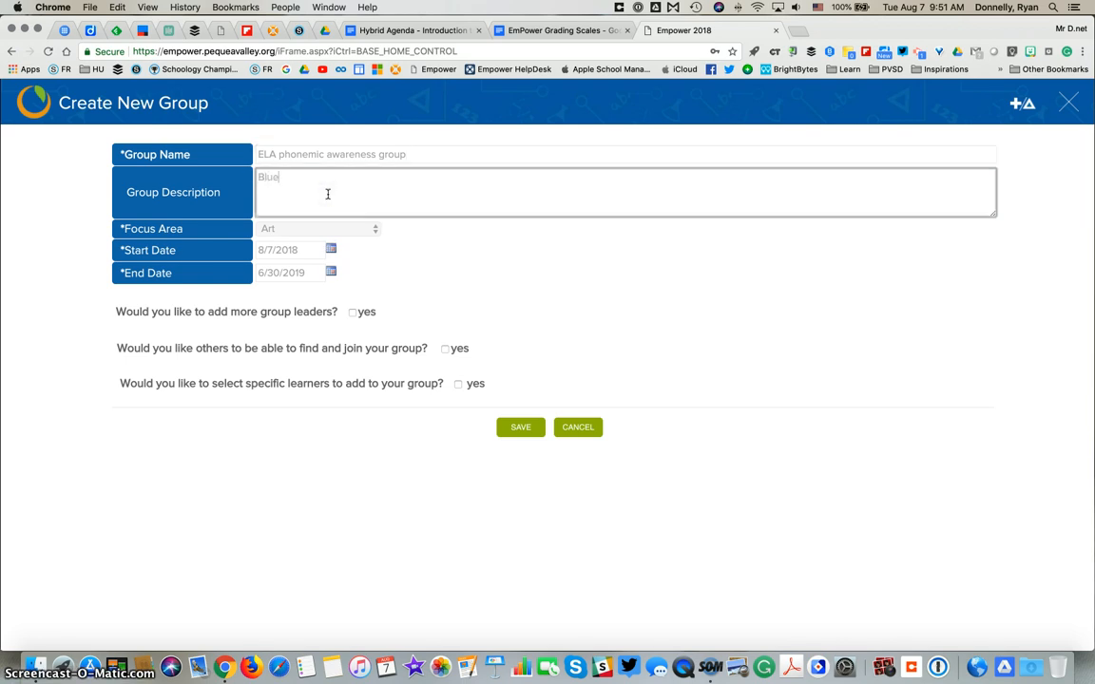
type("birds")
Set the group's focus area to ELA MCL Reading Skills, keeping the default end date.
left_click(350, 244)
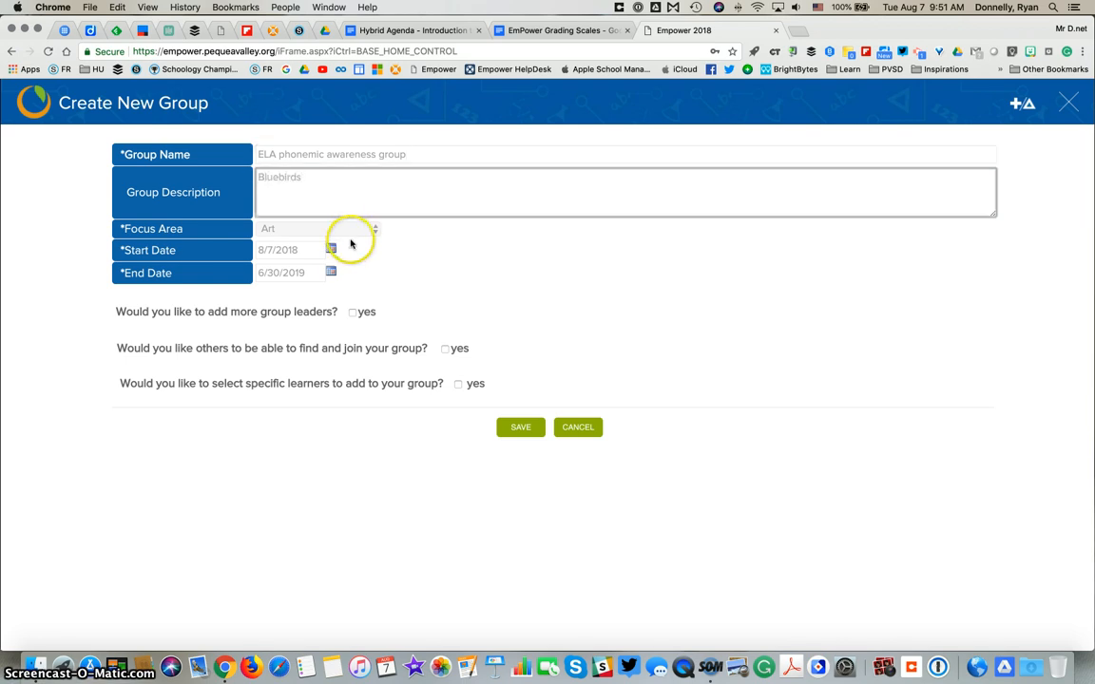
left_click(353, 229)
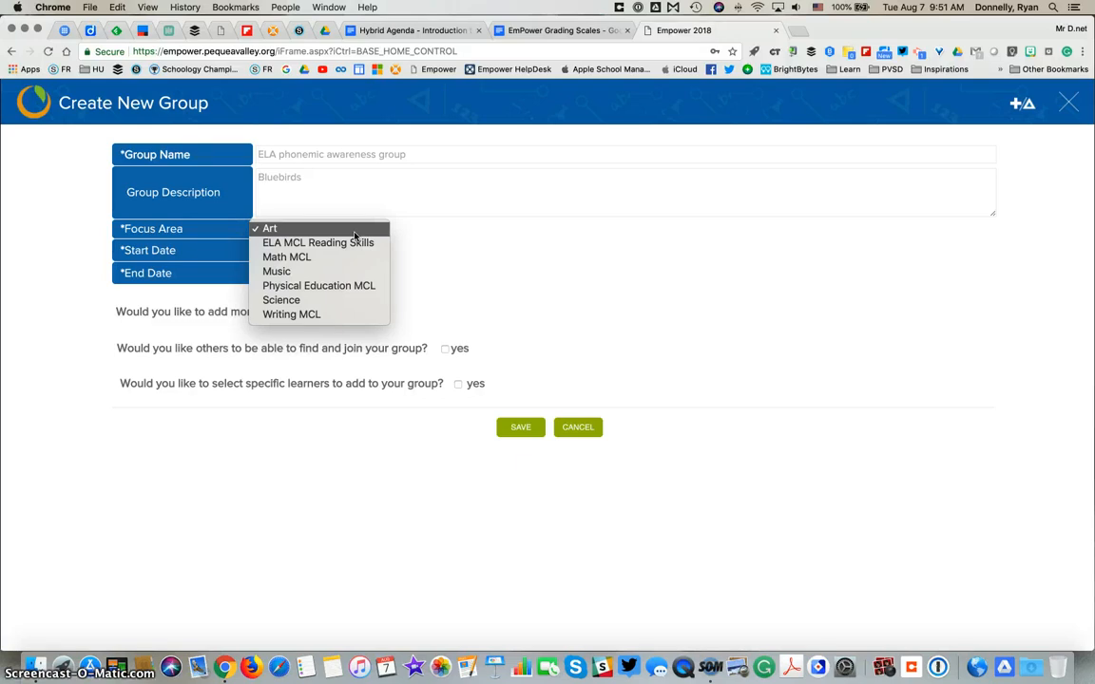
left_click(363, 244)
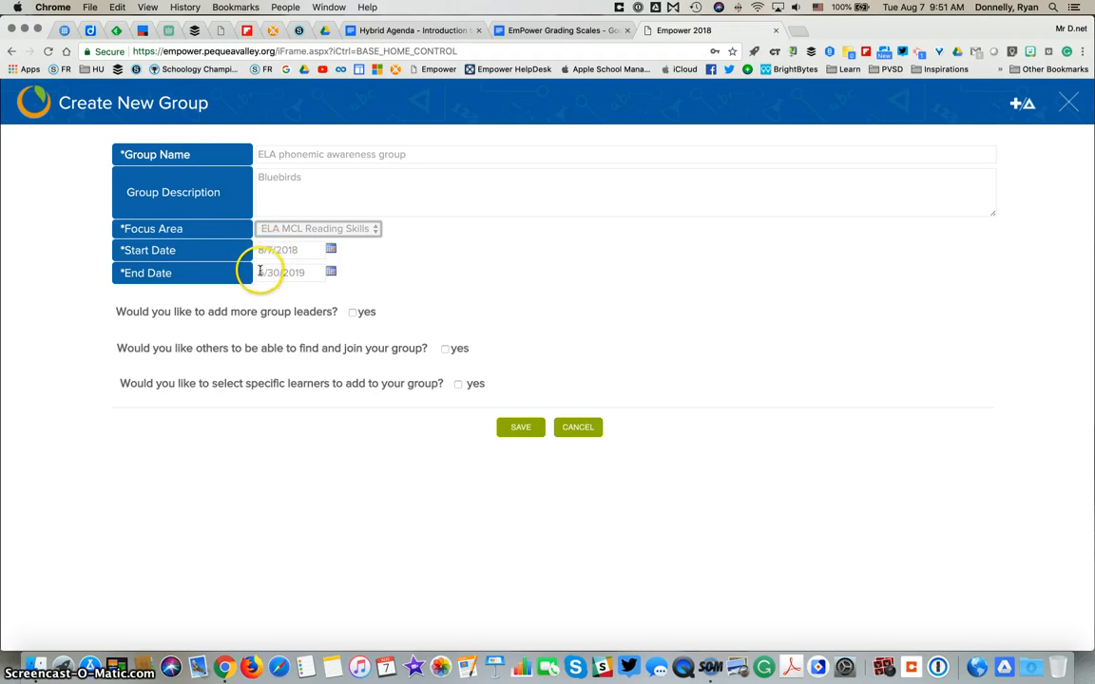
left_click_drag(257, 272, 311, 275)
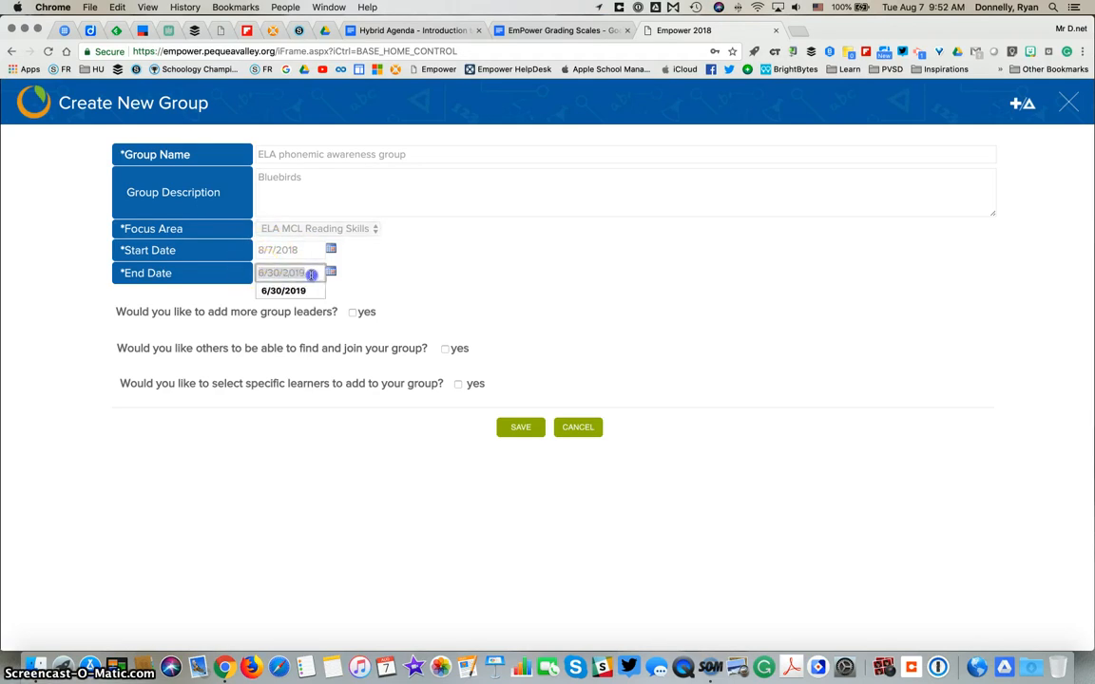
left_click(399, 273)
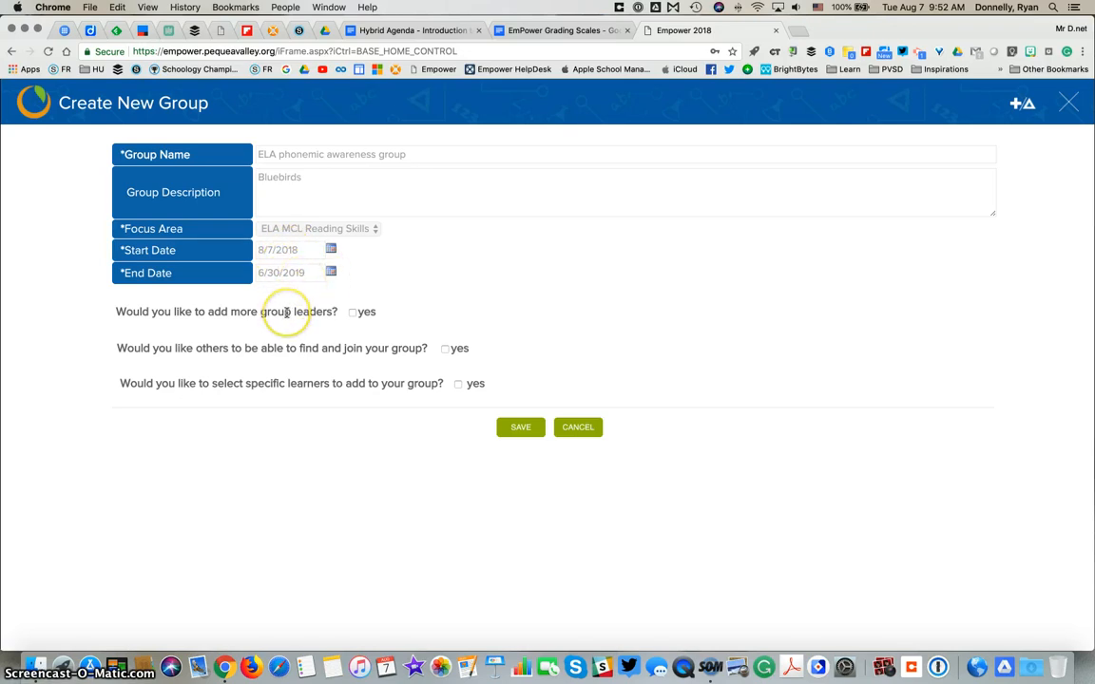
Turn on additional group leaders, search by surname and add the matching teacher as a second leader.
left_click(353, 313)
left_click(276, 379)
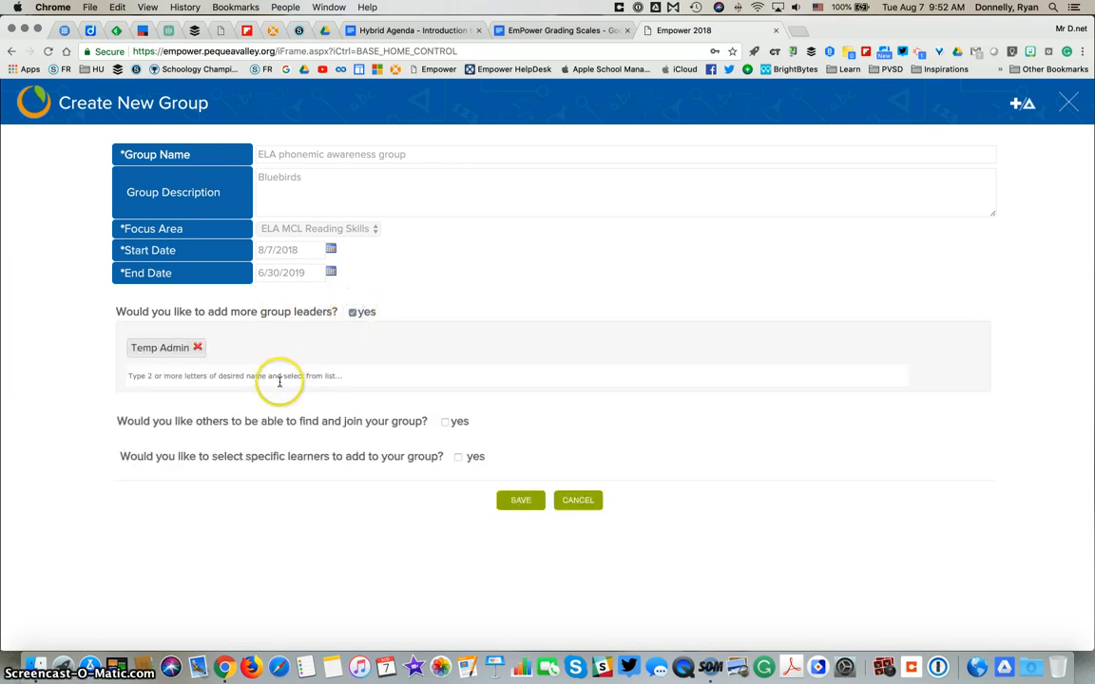
type("donnelly")
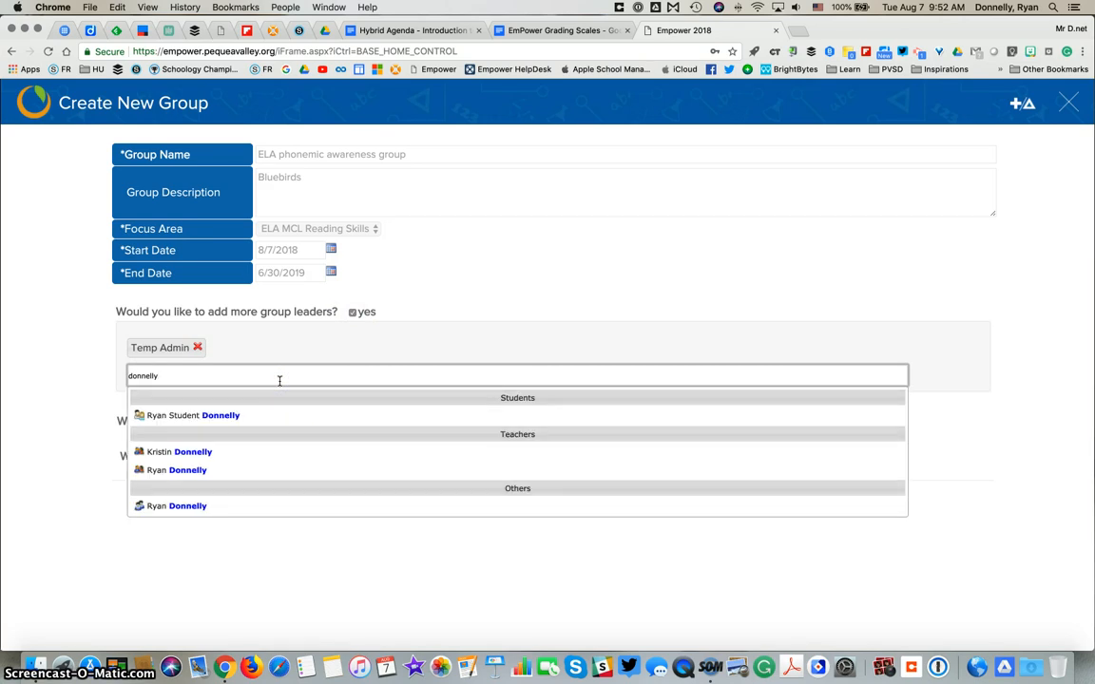
left_click(205, 469)
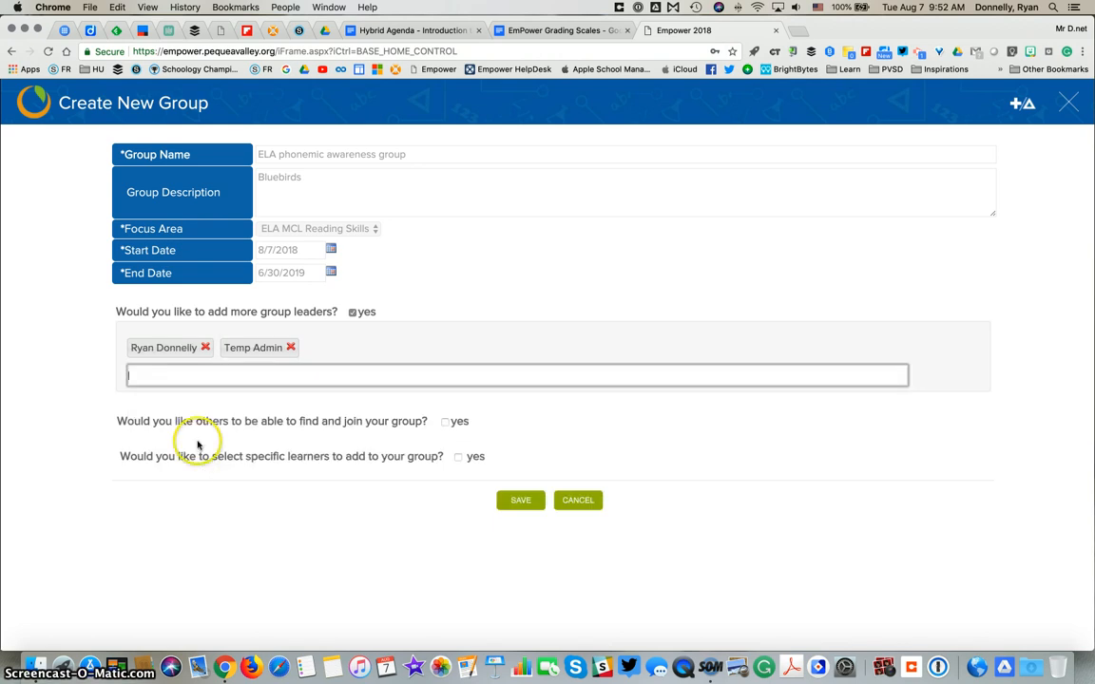
Remove the added teacher from the group leaders and turn the additional leaders option off.
left_click(206, 349)
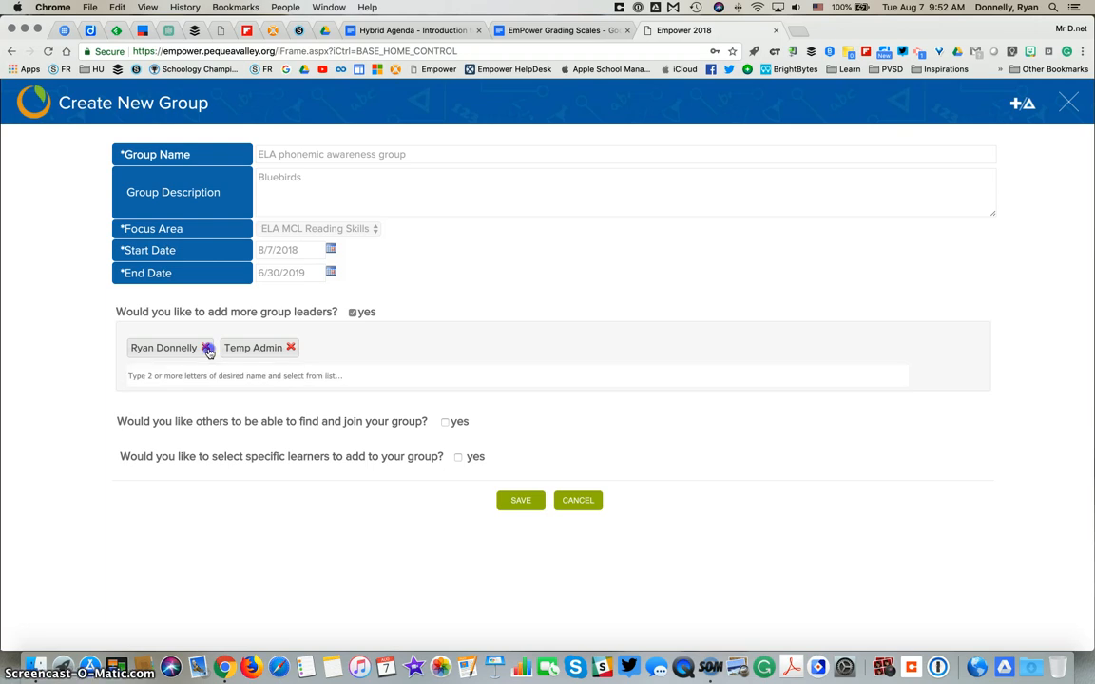
left_click(207, 349)
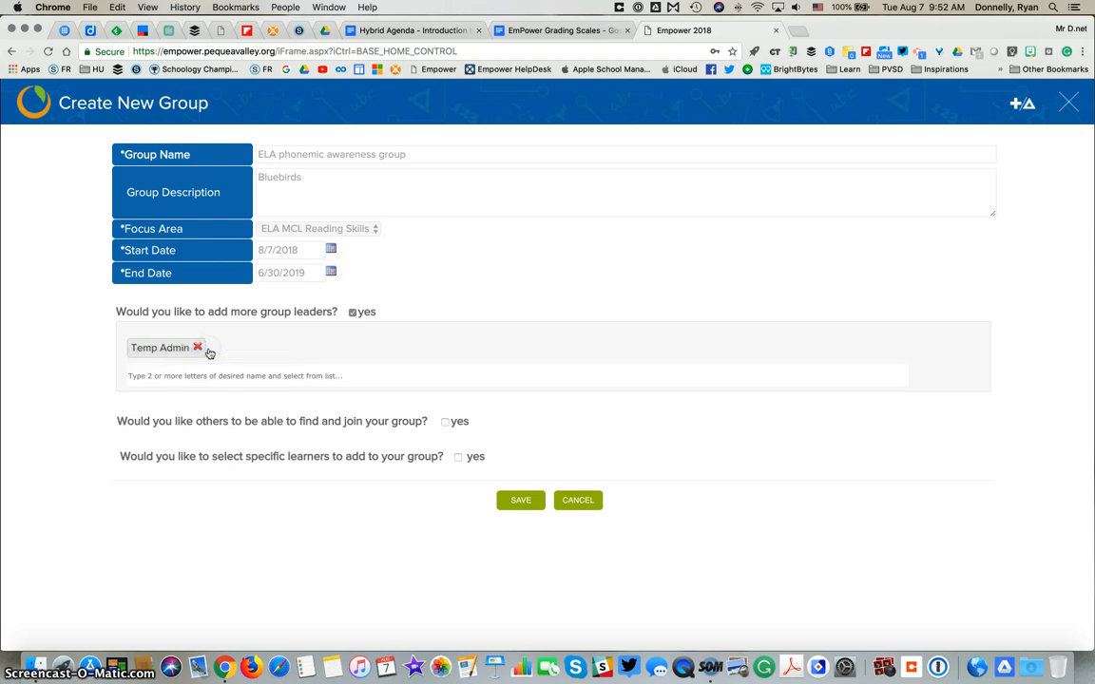
left_click(352, 313)
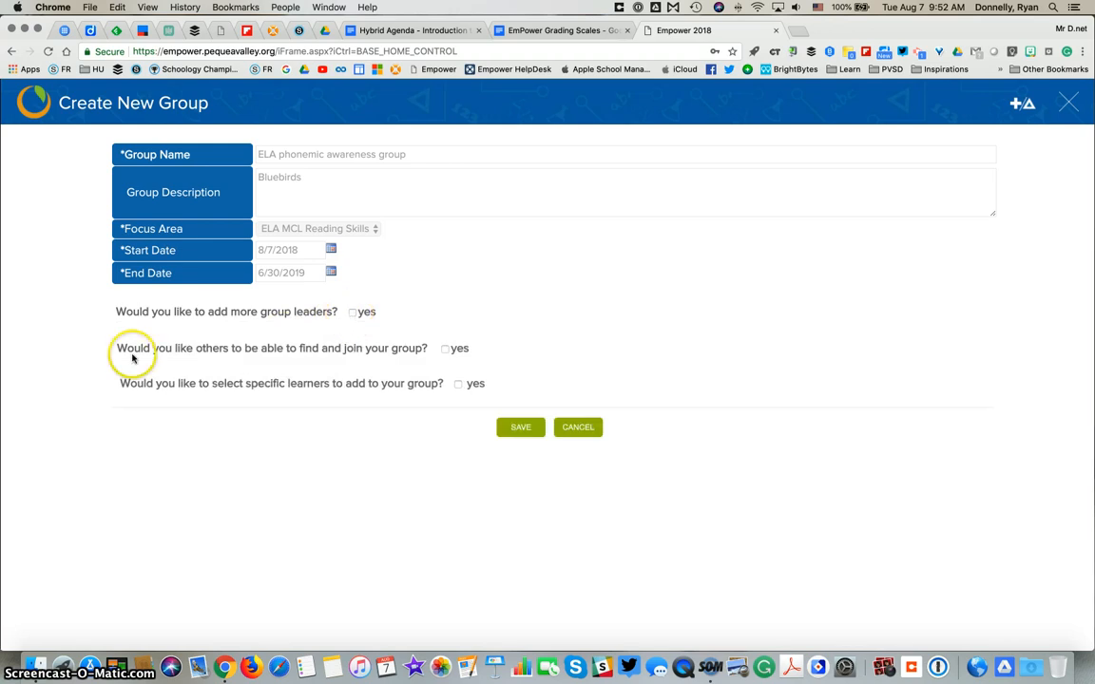
Try the option that lets others find and join the group, and switch it back off.
left_click(444, 350)
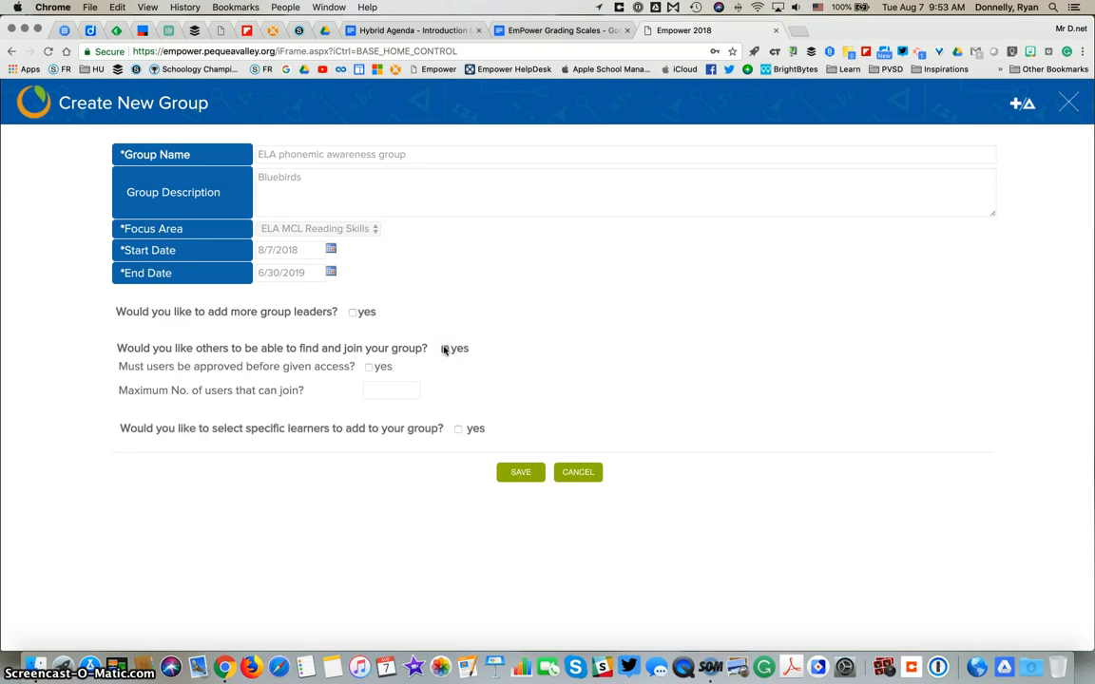
left_click(443, 350)
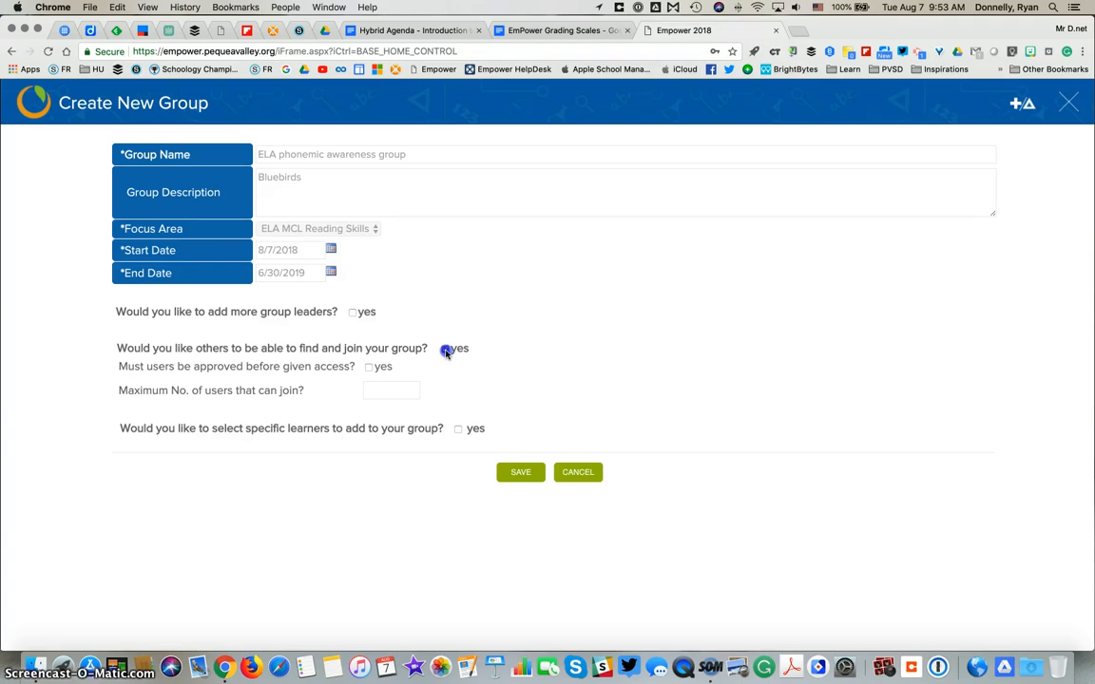
left_click(445, 350)
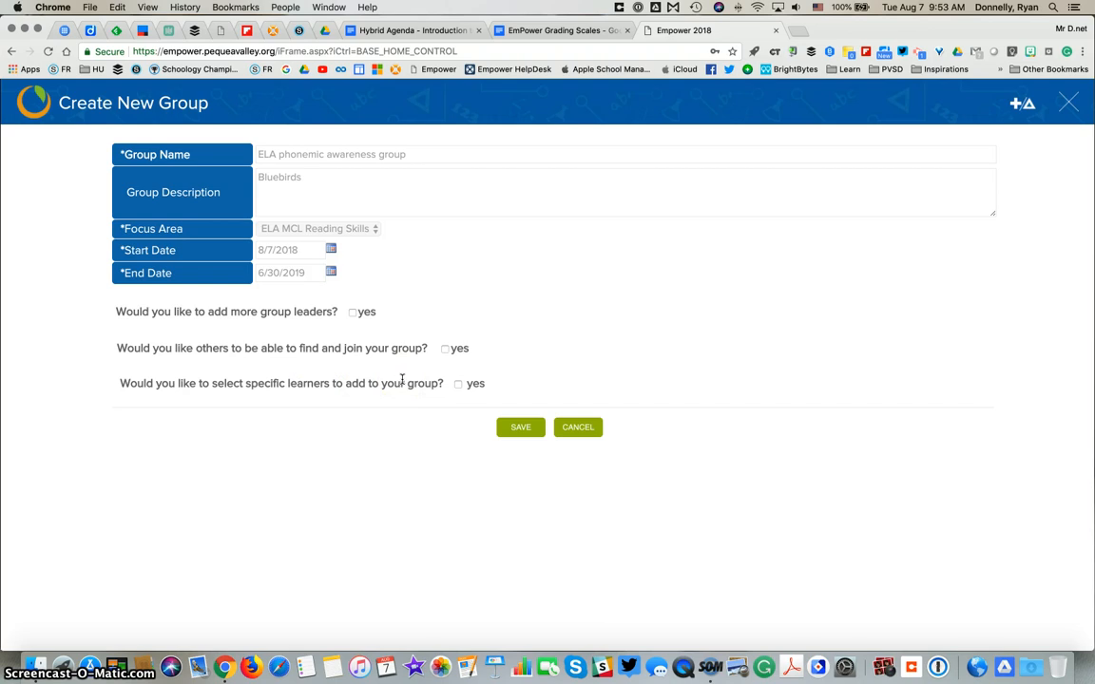
Enable selecting specific learners for the group and show the students of TRAINING SITE.
left_click(458, 385)
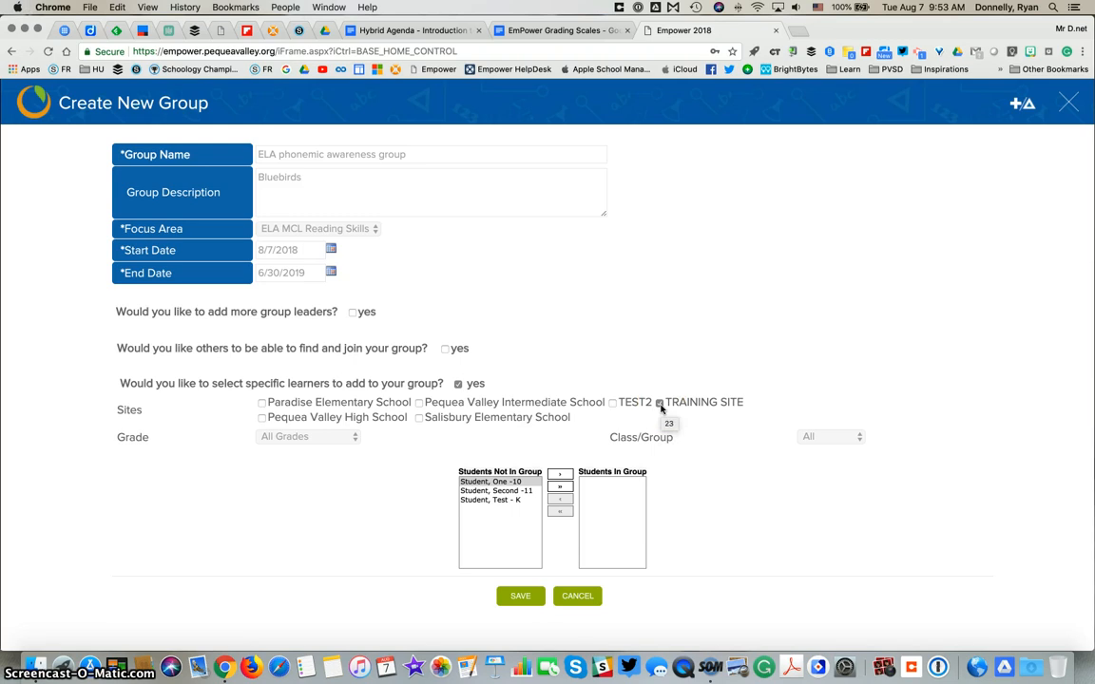
Try selecting single and multiple students in the list of students not in the group.
left_click(520, 487)
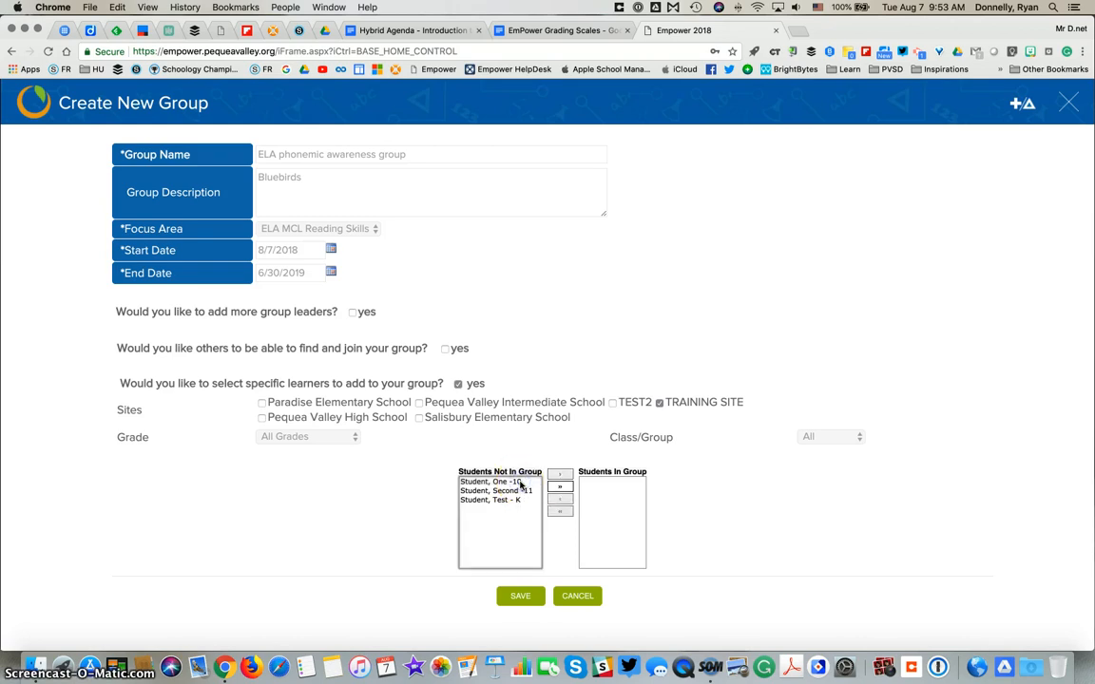
left_click(521, 482)
left_click(521, 485)
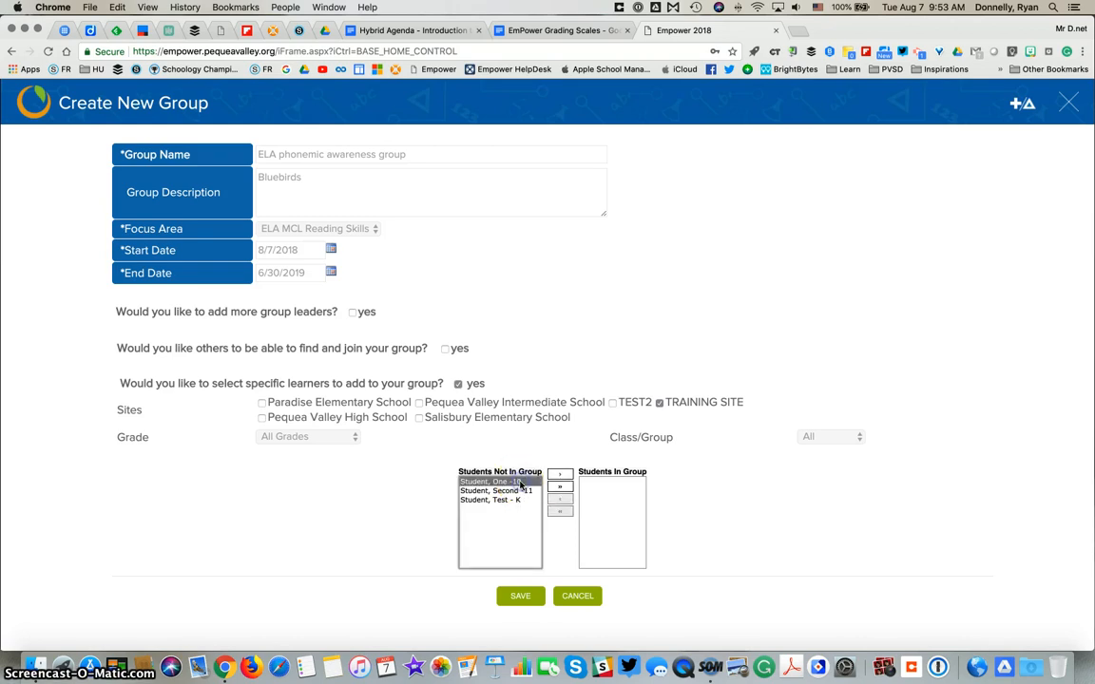
left_click(521, 486)
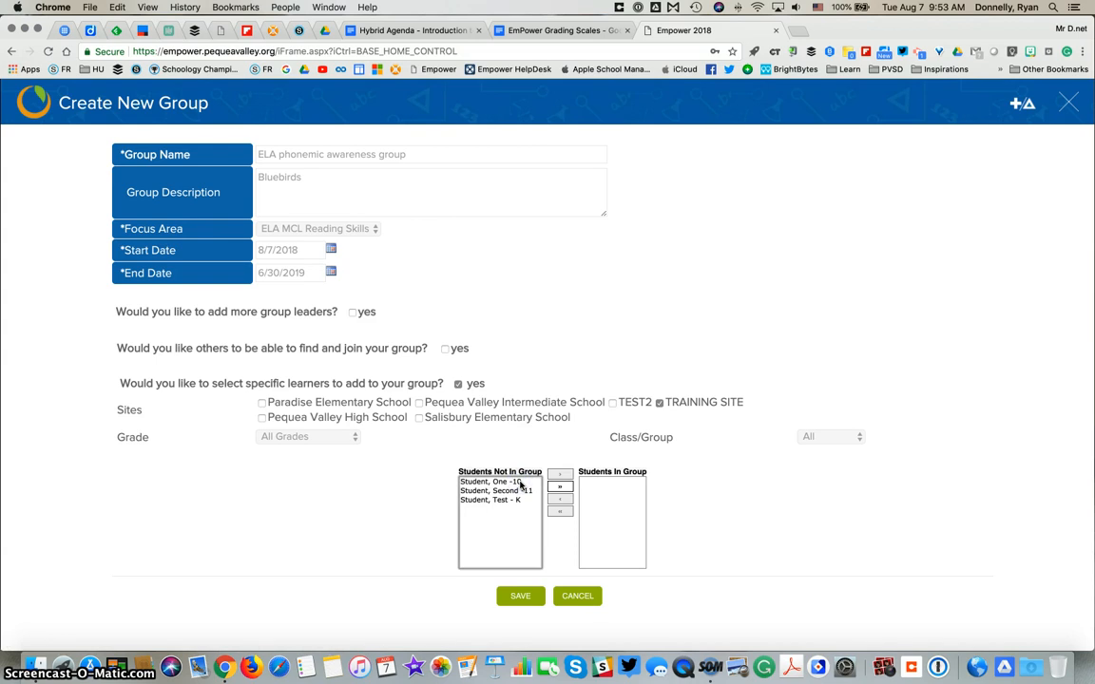
left_click(520, 482)
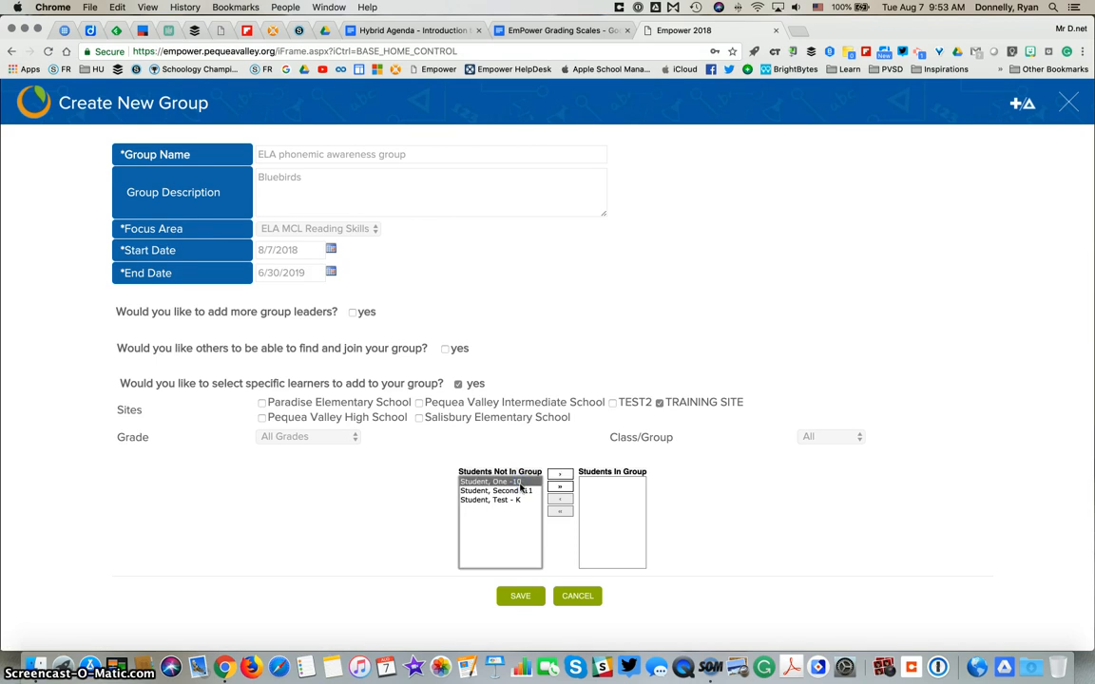
left_click_drag(521, 483, 519, 501)
left_click(519, 500, "super")
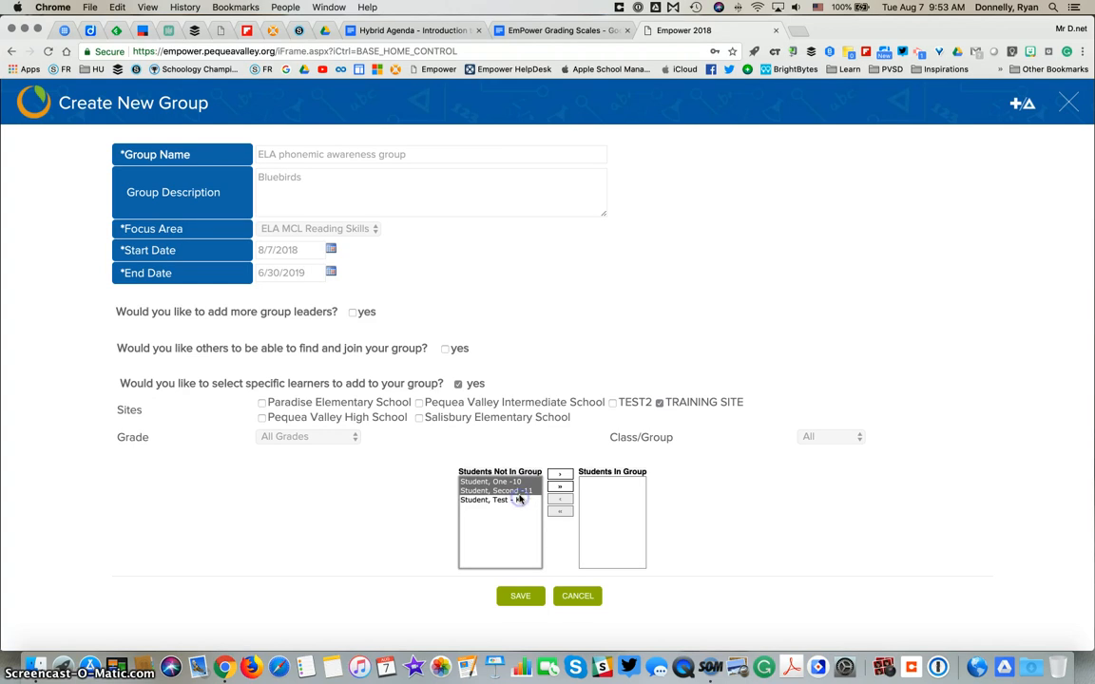
left_click(520, 494, "super")
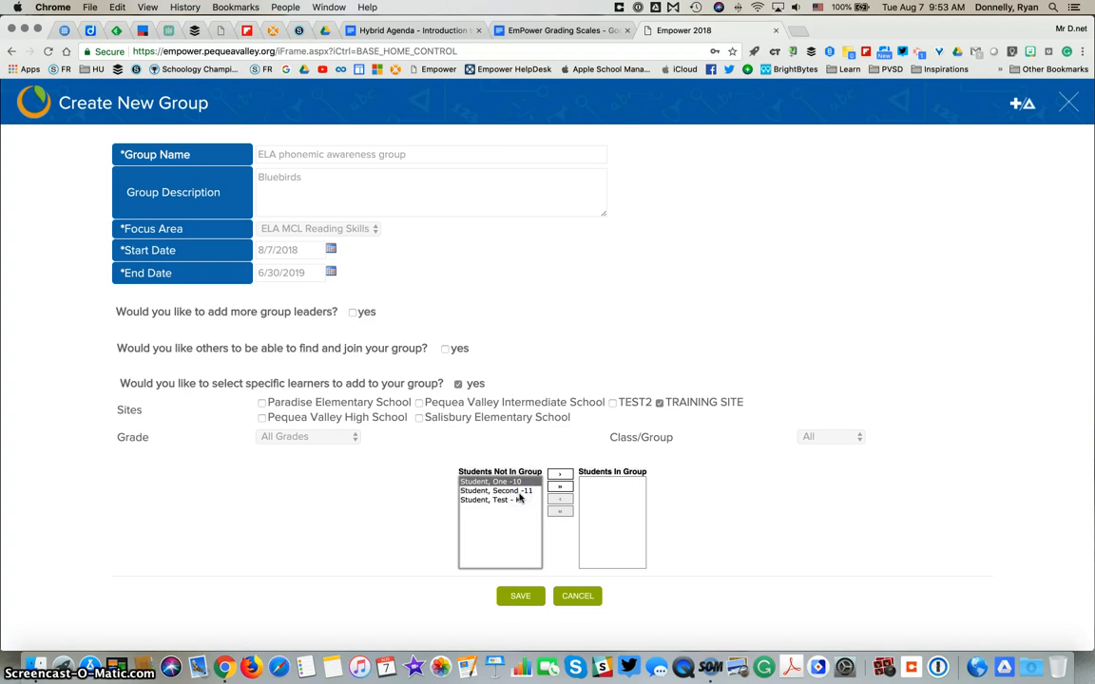
left_click(518, 502, "shift")
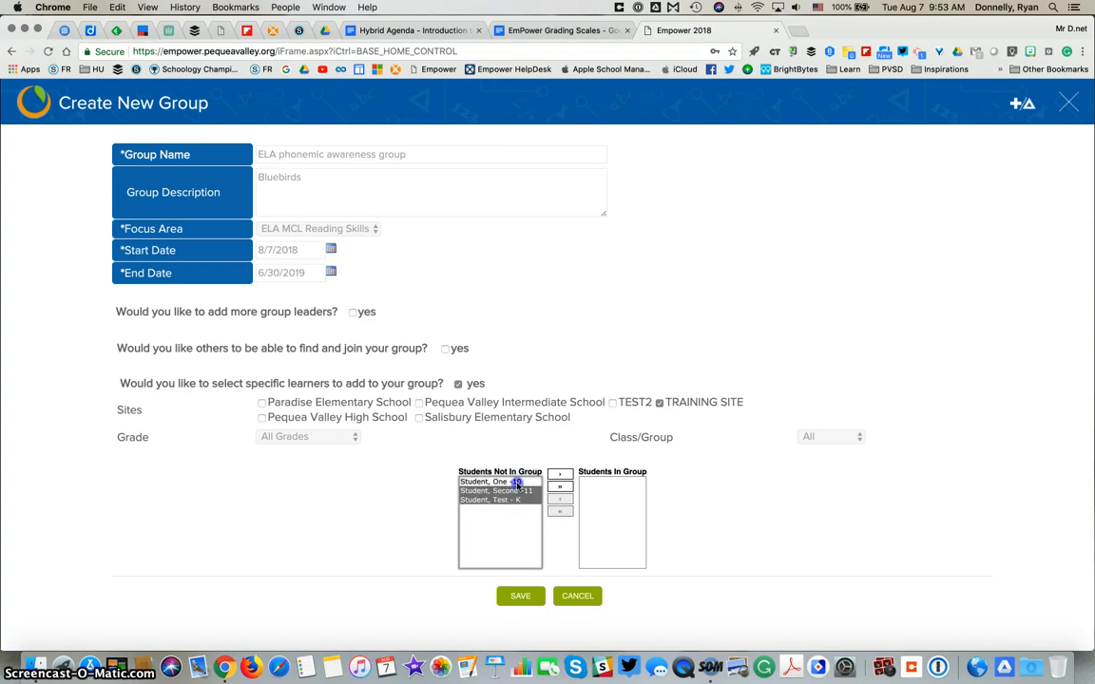
left_click(517, 482, "shift")
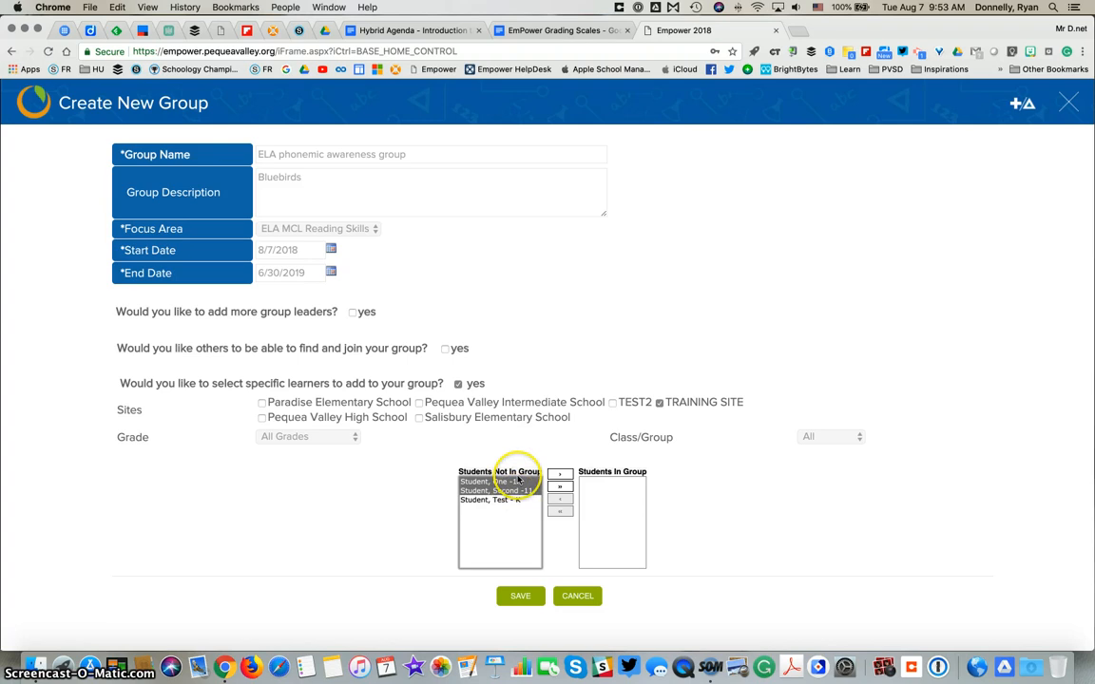
Add all three listed students to the group, and save it and close the group manager.
left_click(518, 483)
left_click(515, 503, "shift")
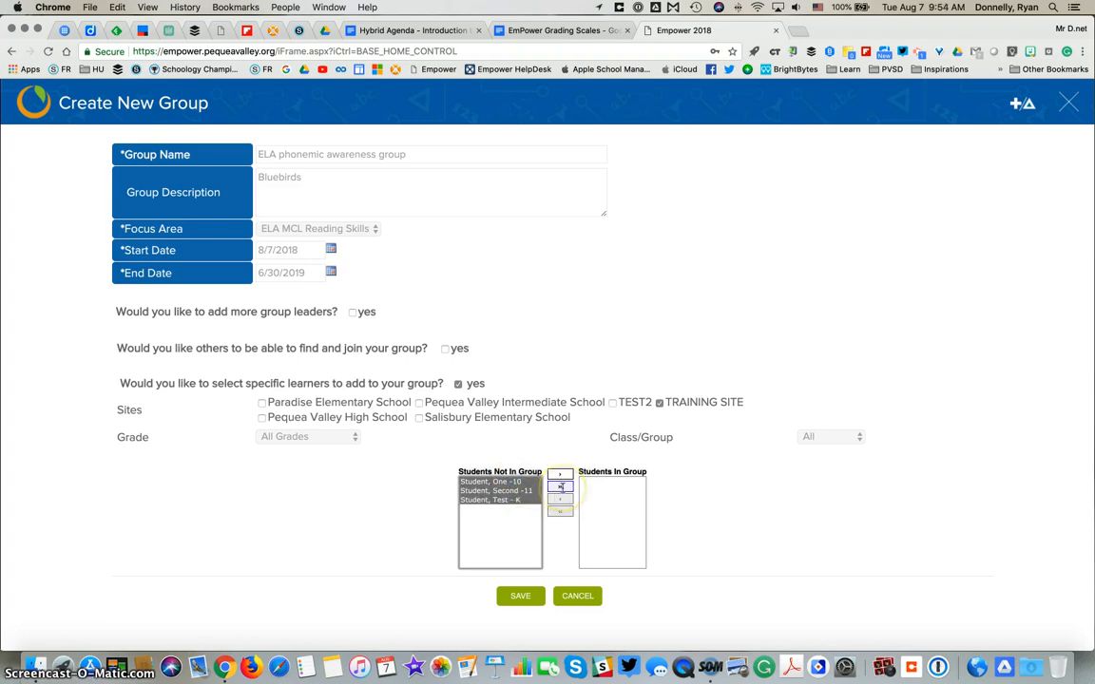
left_click(559, 485)
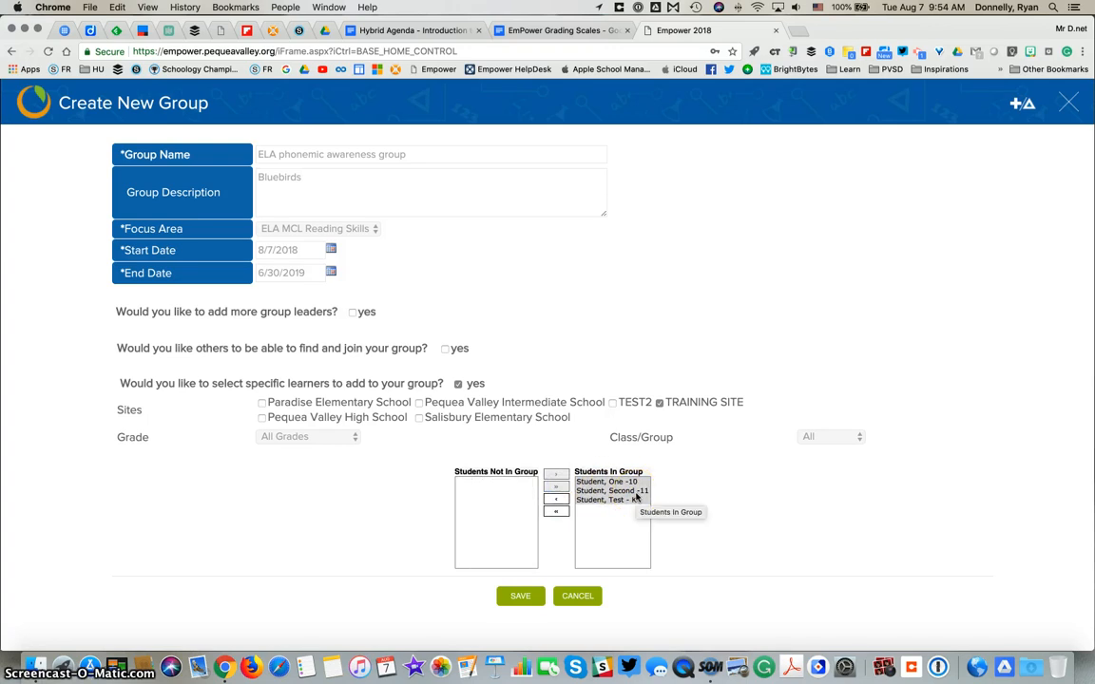
left_click(538, 596)
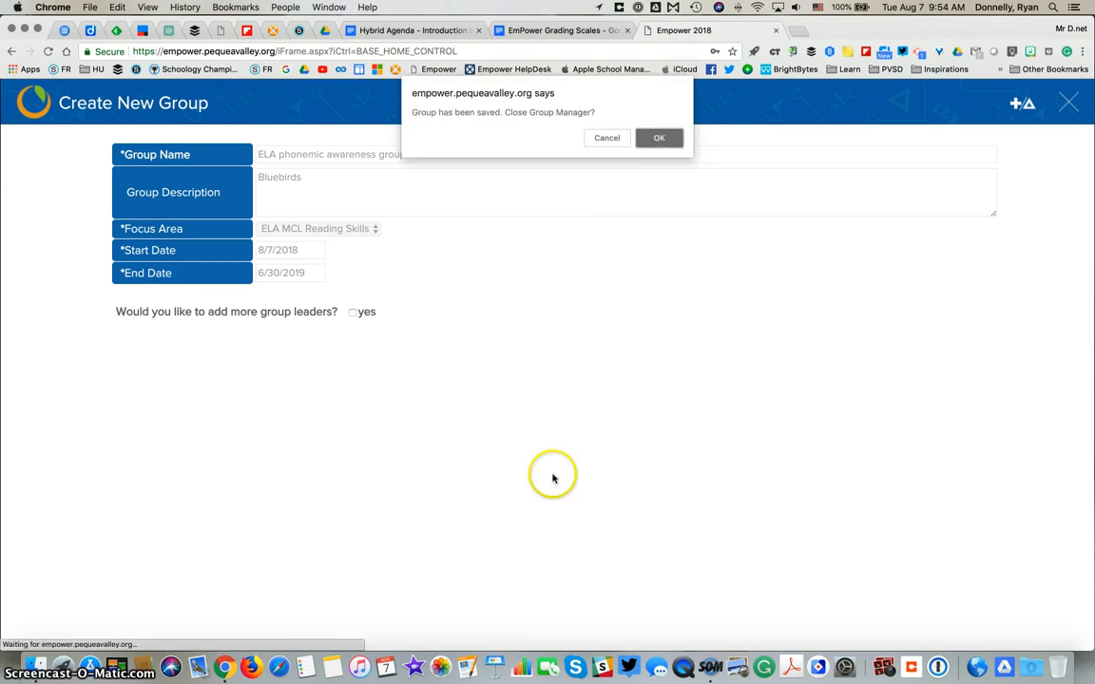
left_click(654, 138)
Open the class/group list to find the newly created ELA phonemic awareness group.
left_click(145, 150)
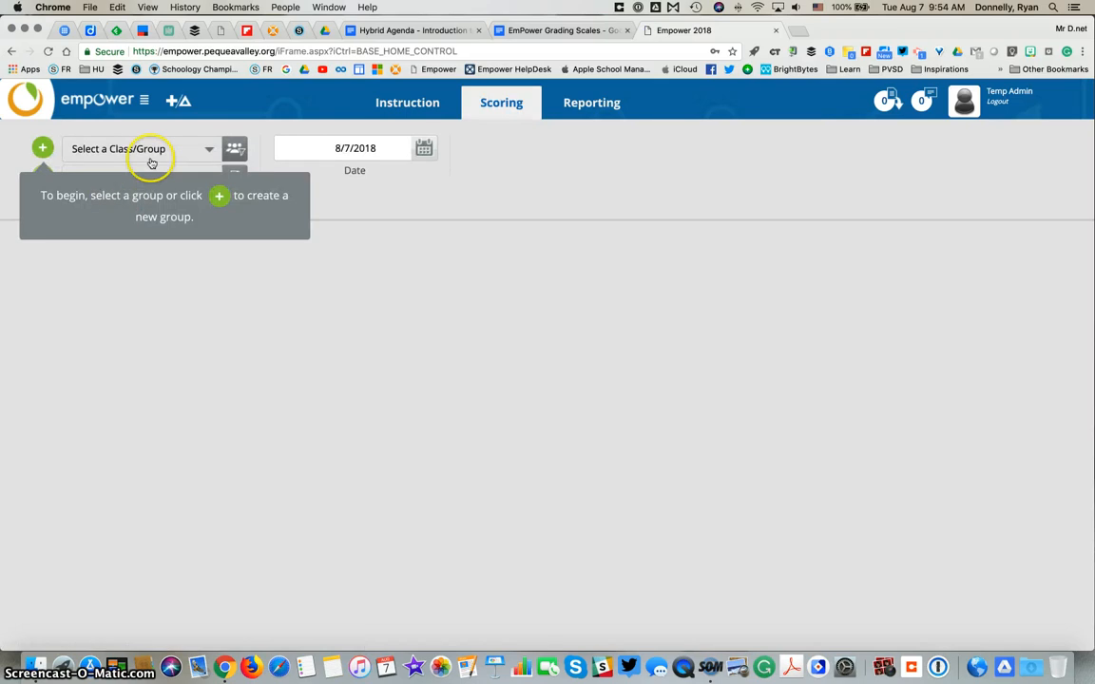
left_click(144, 150)
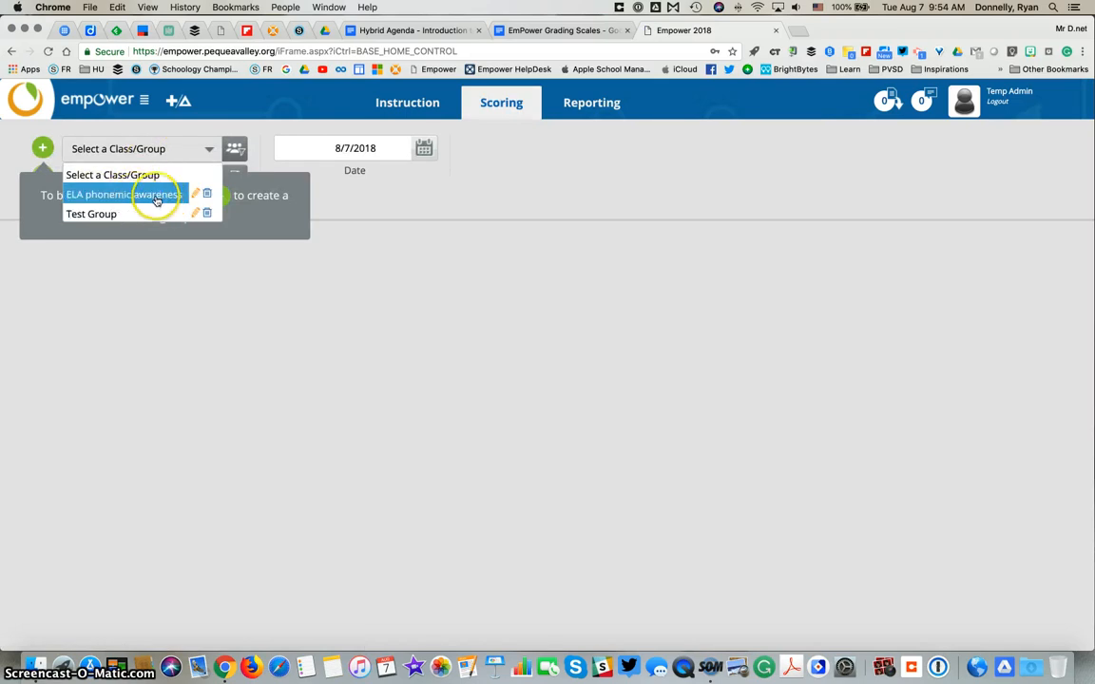